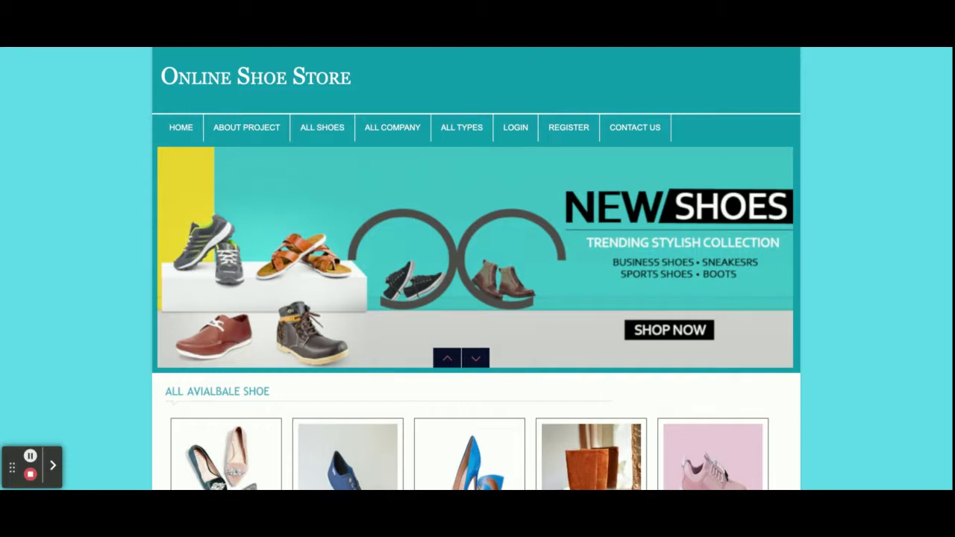
- Scroll through the ten-shoe home grid, then go to the About Project page
scroll(477, 298, "down", 4)
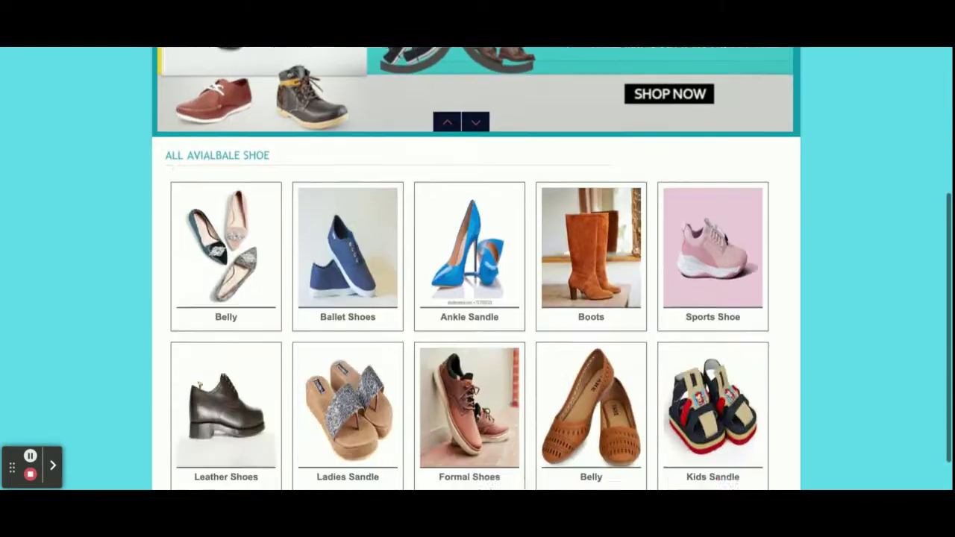
scroll(478, 299, "up", 5)
scroll(708, 308, "down", 4)
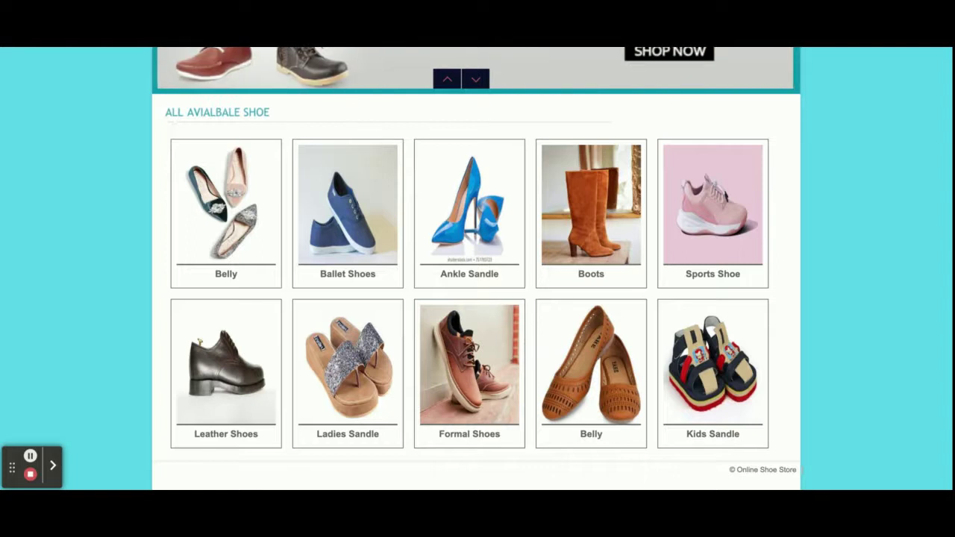
scroll(477, 260, "up", 1)
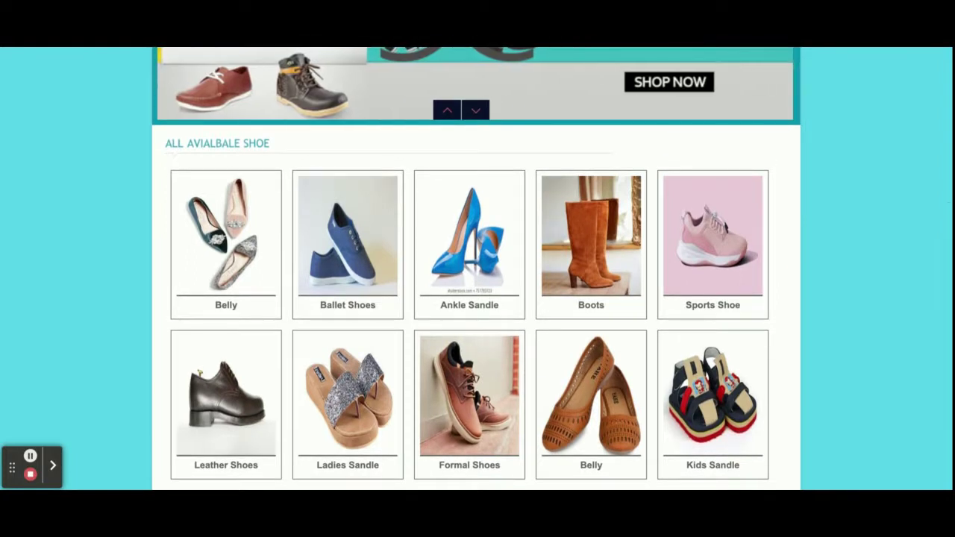
scroll(275, 107, "up", 3)
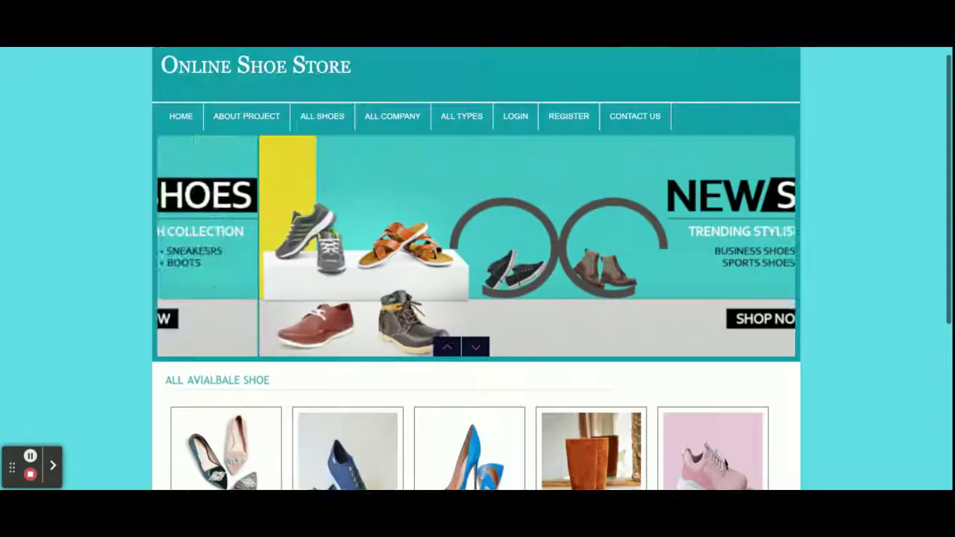
left_click(233, 122)
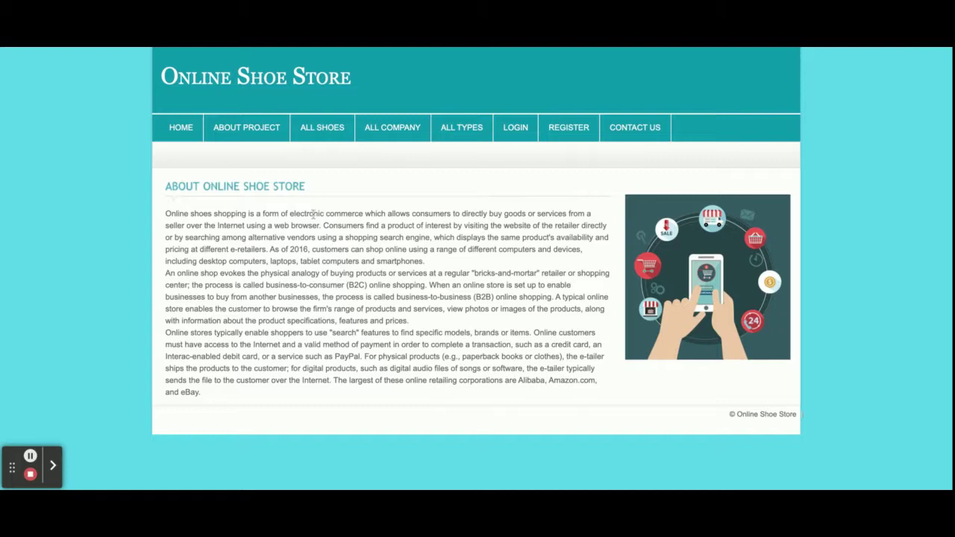
- Browse the All Shoes catalogue, then list the brands Addidas, Puma, Red Tape and Lee
left_click(322, 127)
scroll(433, 334, "down", 2)
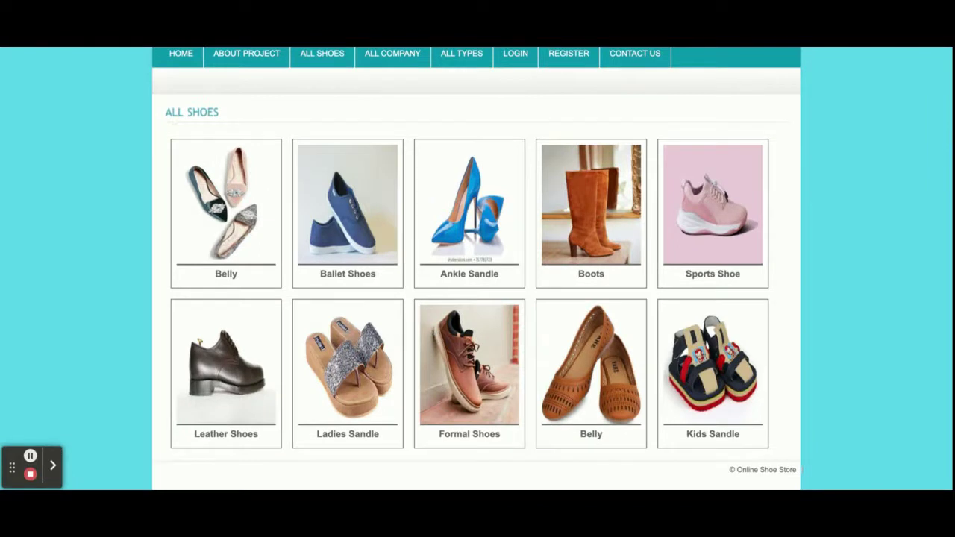
scroll(477, 298, "up", 2)
scroll(477, 299, "down", 2)
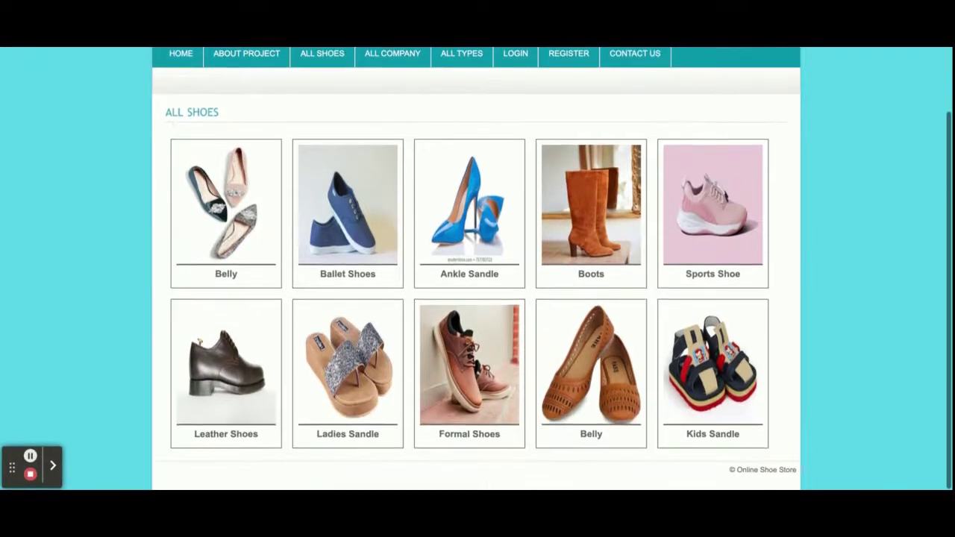
scroll(478, 299, "up", 2)
left_click(387, 136)
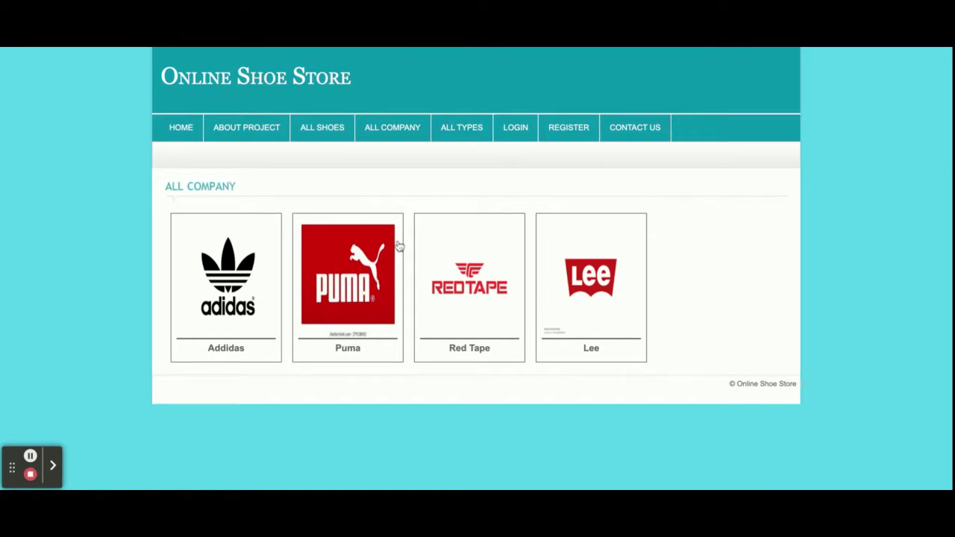
- View the Addidas shoes and the Kids category under All Types, then go to the login form
left_click(230, 286)
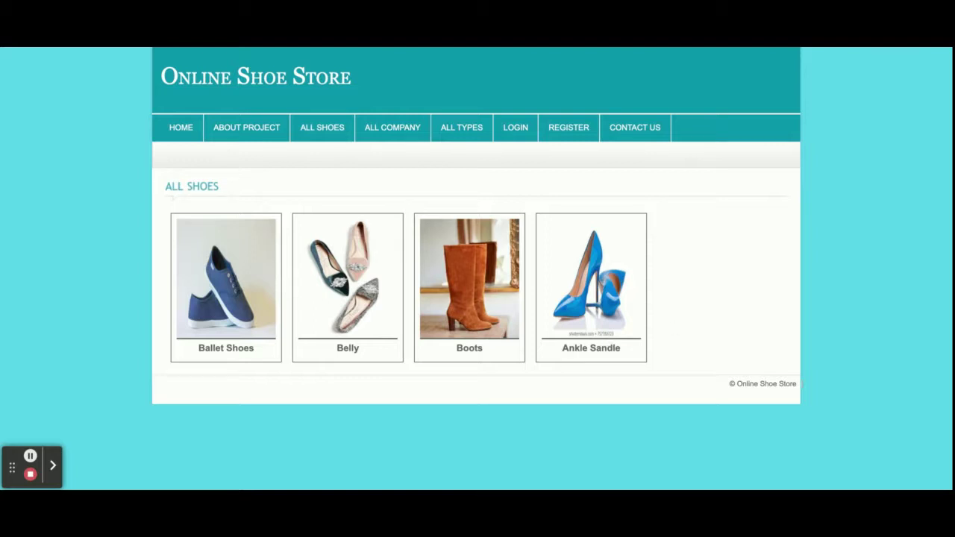
left_click(449, 137)
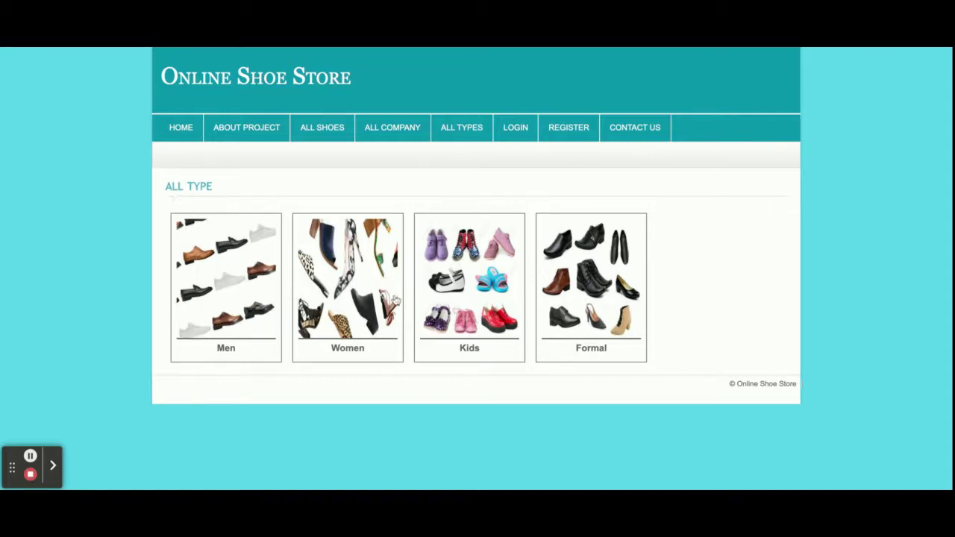
left_click(469, 281)
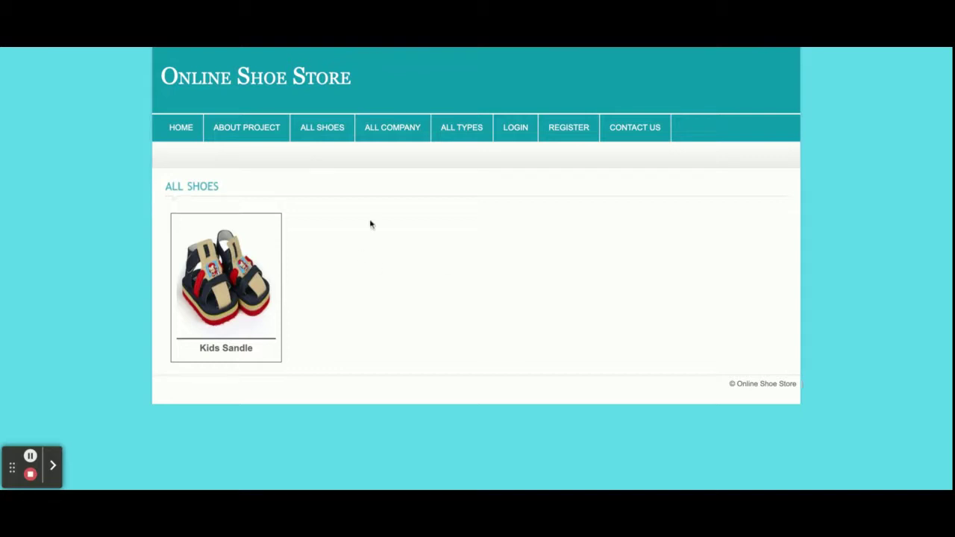
left_click(515, 128)
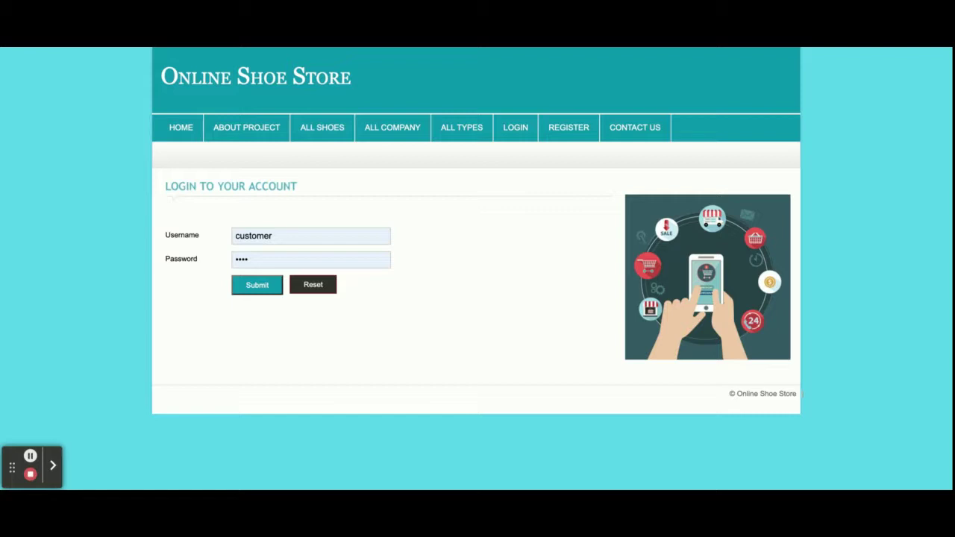
left_click(579, 129)
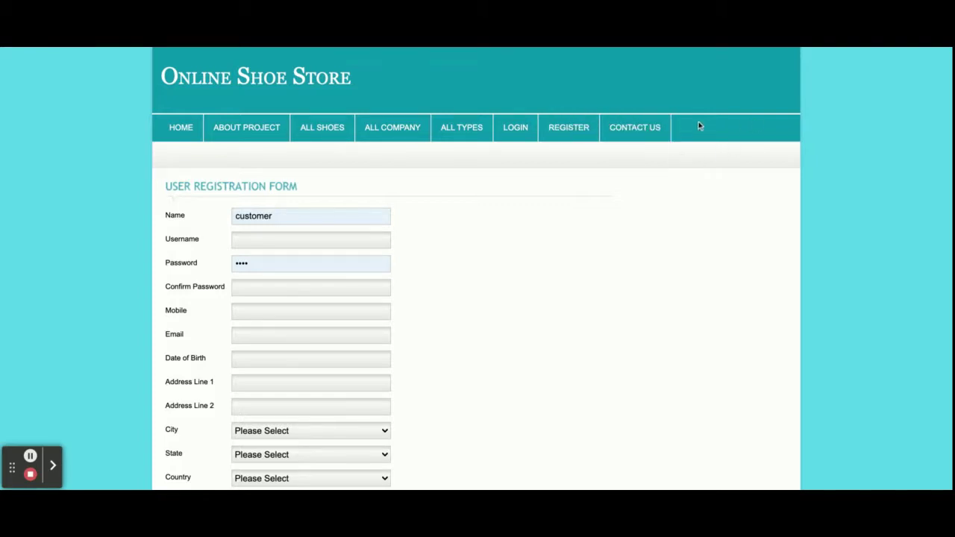
left_click(632, 125)
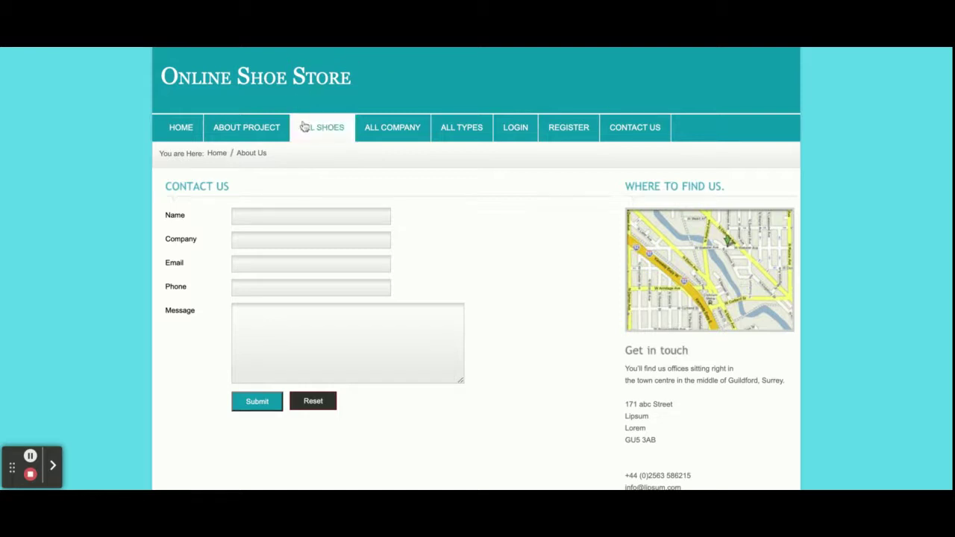
left_click(526, 128)
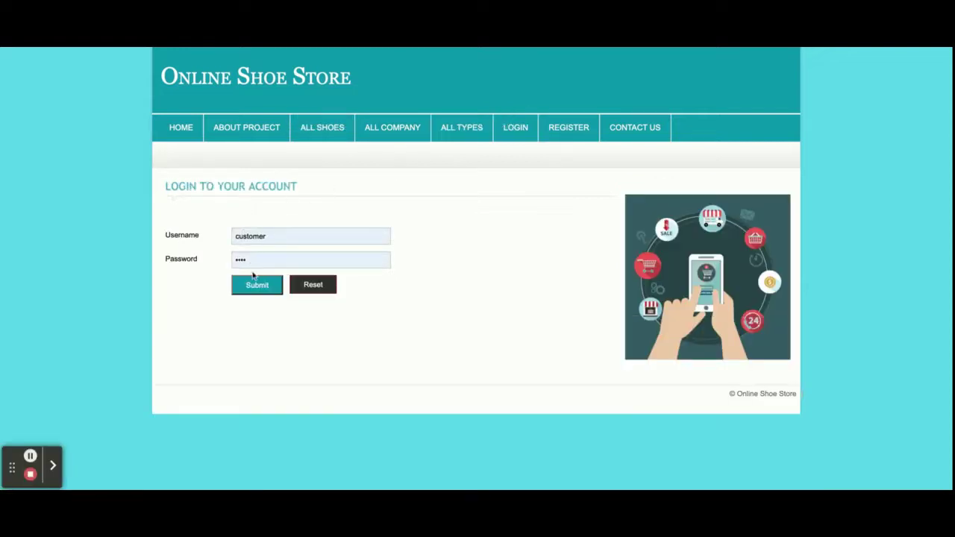
- Submit the filled login form to reach the customer portal, then return to the store home
left_click(252, 282)
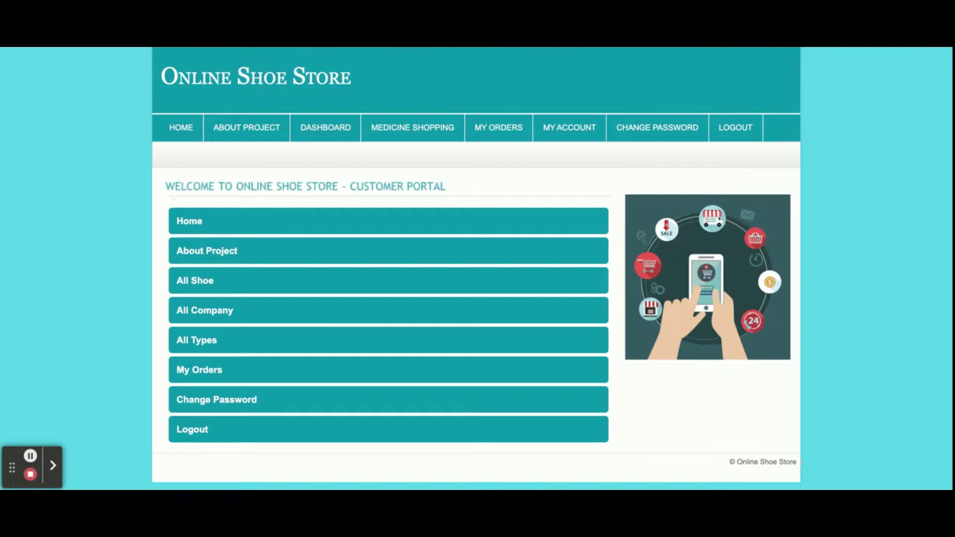
left_click(173, 130)
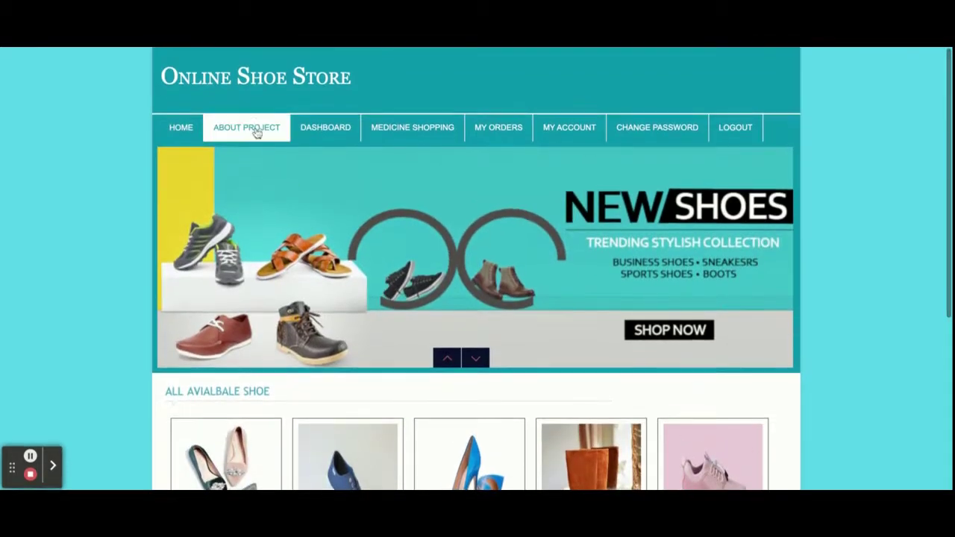
- Pass through About Project and the Dashboard, then show My Orders with ten confirmed orders
left_click(250, 131)
left_click(345, 131)
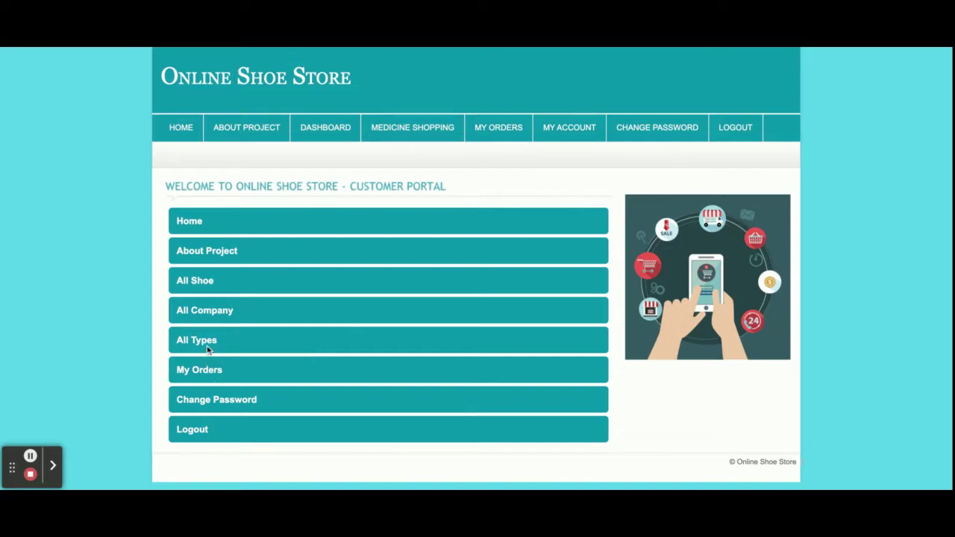
mouse_move(416, 134)
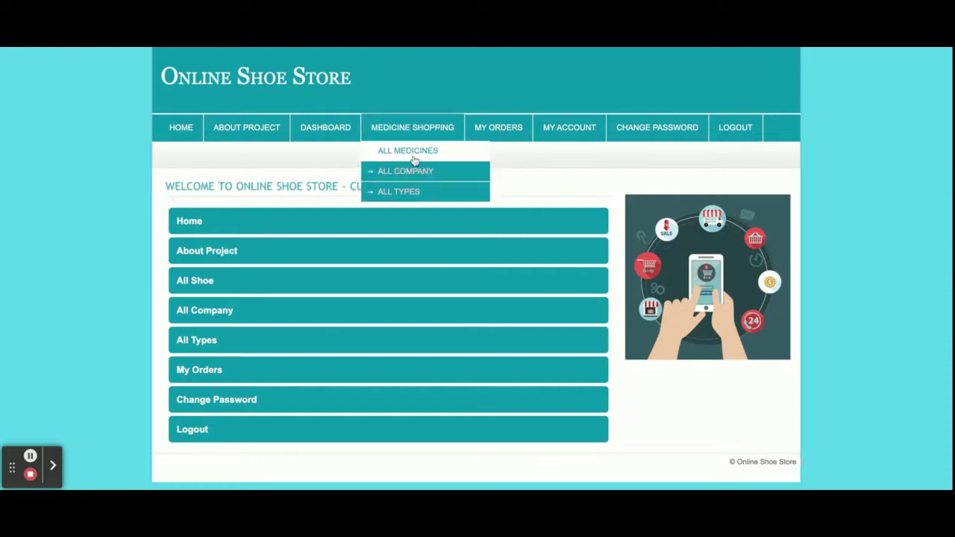
left_click(495, 128)
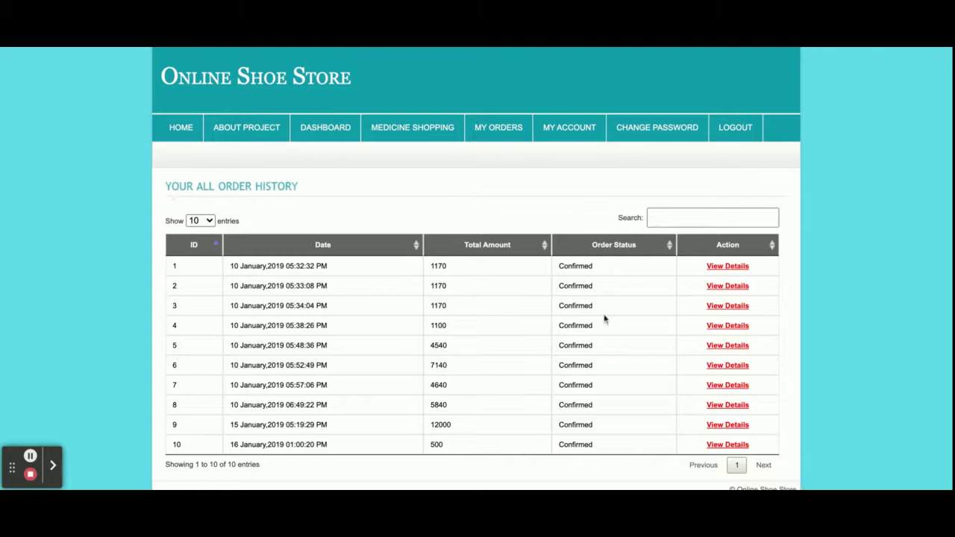
- Check the first order's details, the account profile and the Change Password page
left_click(744, 267)
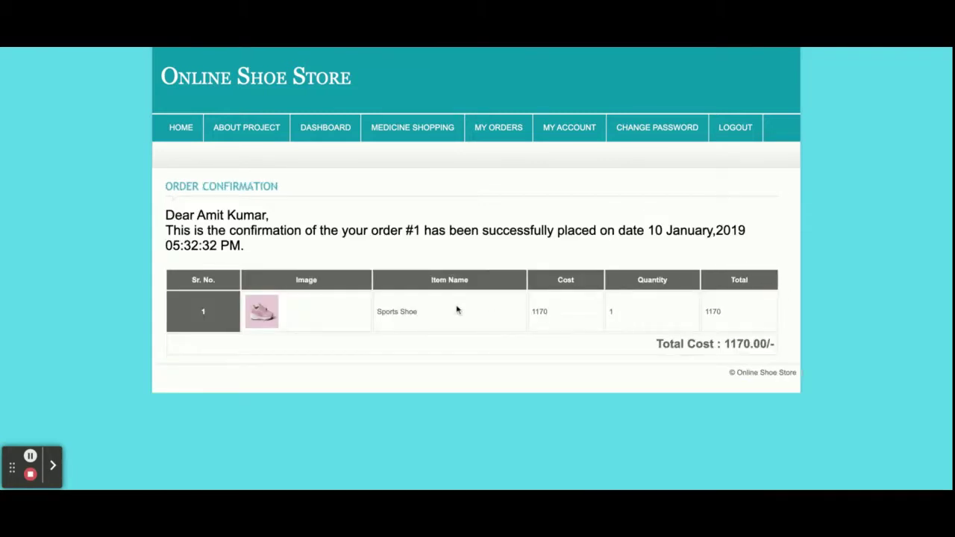
left_click(565, 140)
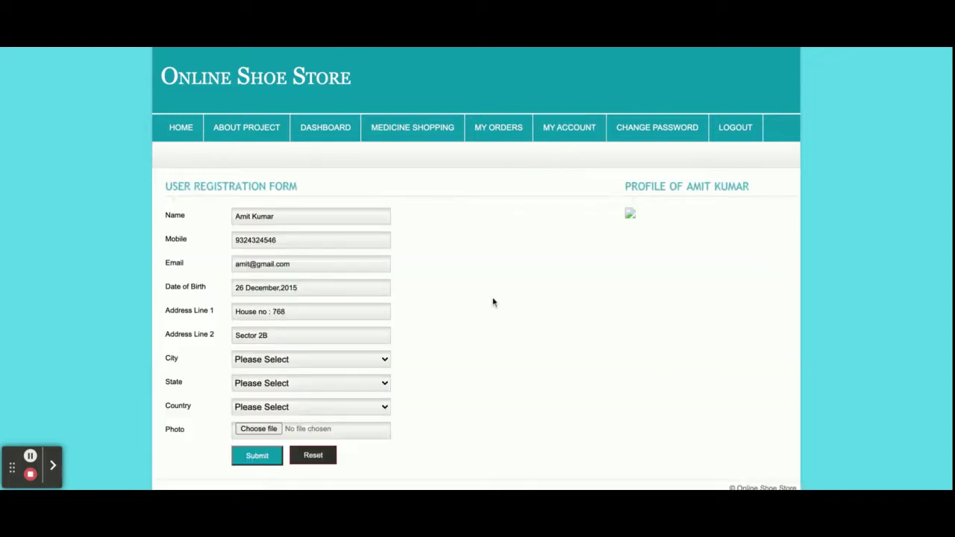
scroll(492, 303, "down", 1)
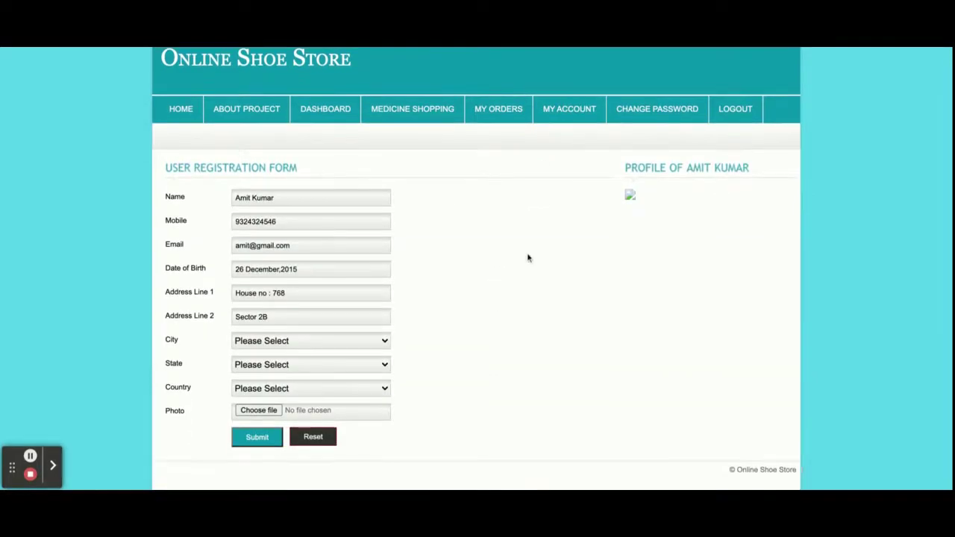
left_click(656, 118)
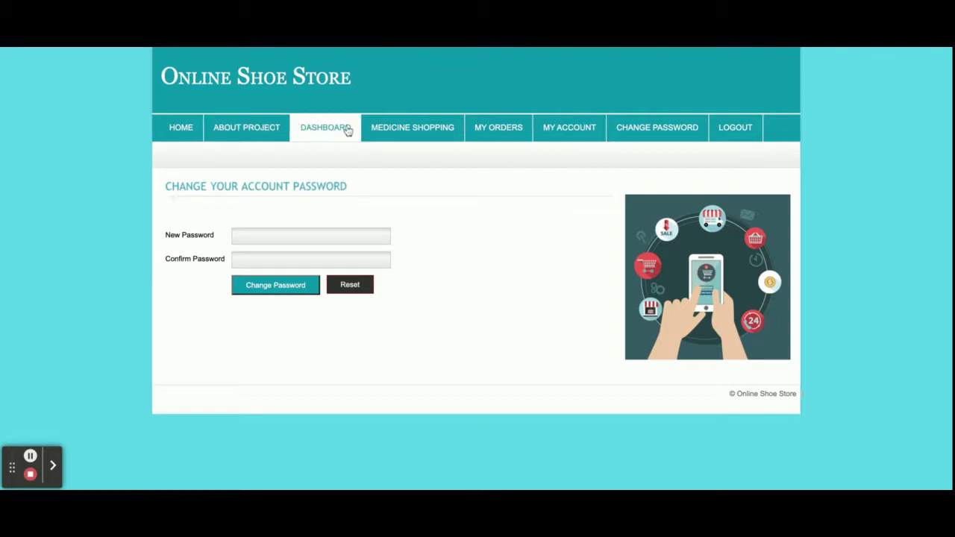
- Add the 500 Belly shoe from All Medicines to the cart, totalling 500.00
mouse_move(386, 135)
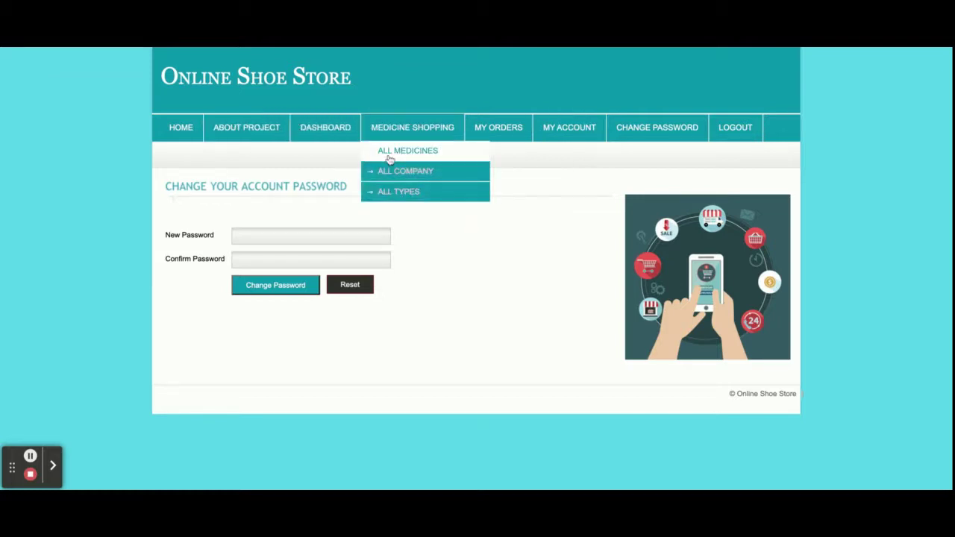
left_click(388, 157)
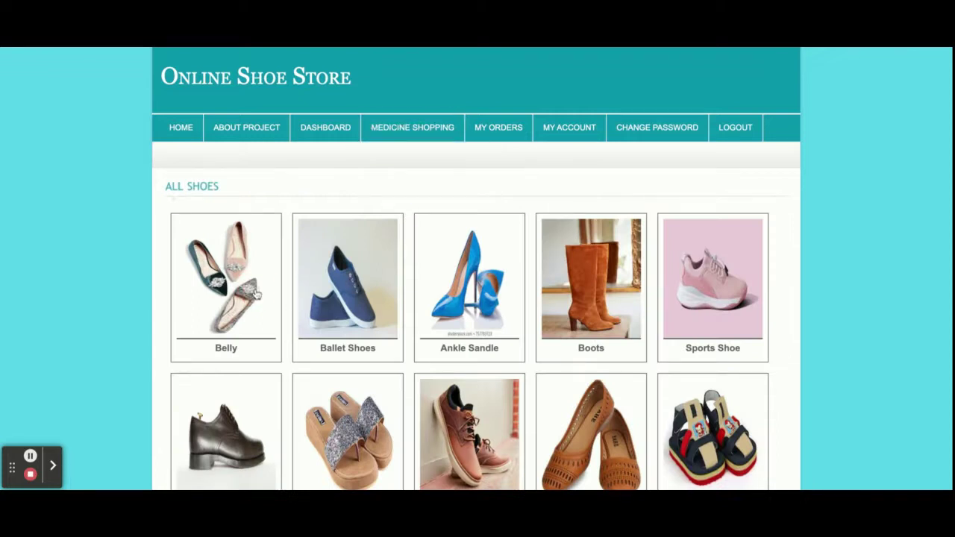
left_click(256, 295)
left_click(576, 402)
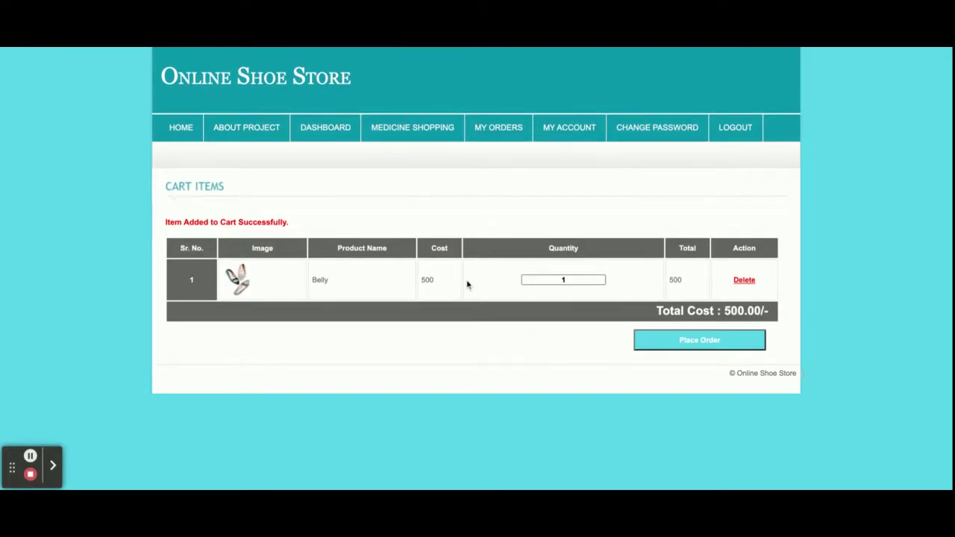
left_click(564, 278)
left_click(663, 277)
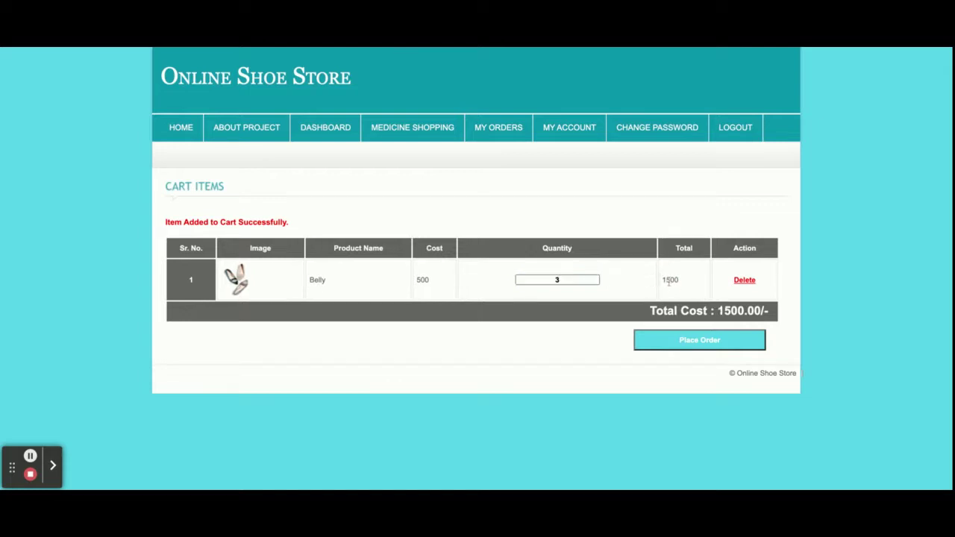
double_click(669, 281)
left_click(559, 277)
double_click(557, 279)
type("1")
left_click(555, 326)
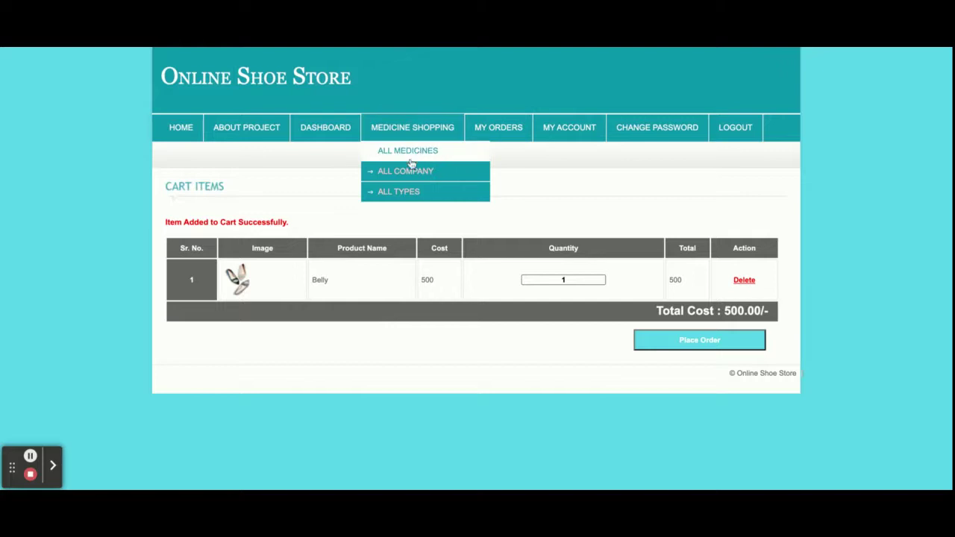
- Add the 3500 Red Tape Belly shoe to the cart
left_click(405, 171)
left_click(475, 279)
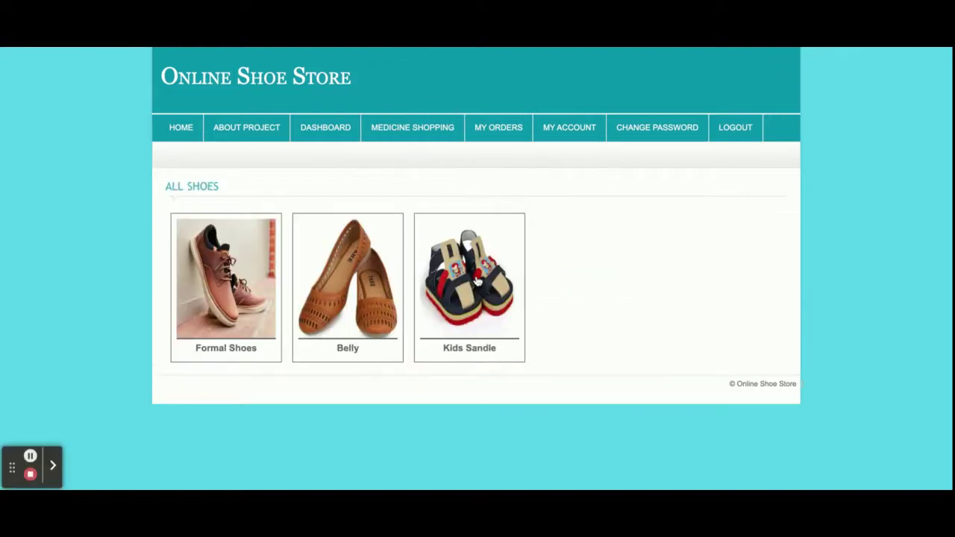
left_click(359, 303)
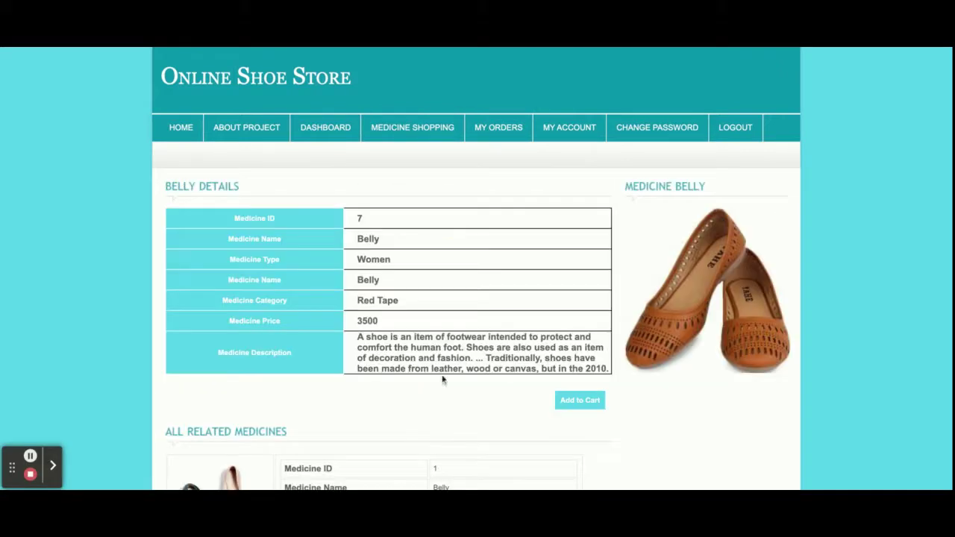
left_click(582, 400)
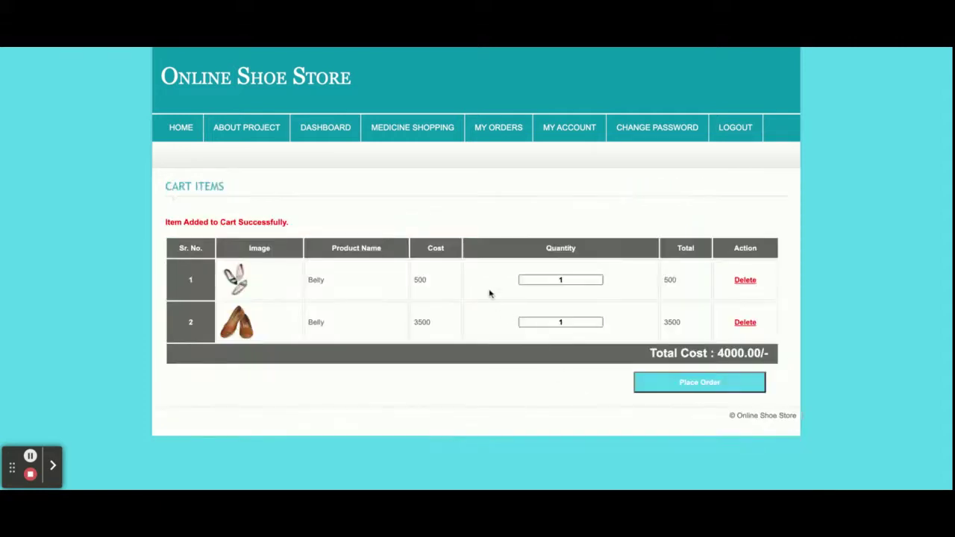
- Add the 2000 Women's Boots and delete the 500 Belly, leaving a 5500.00 total
mouse_move(419, 140)
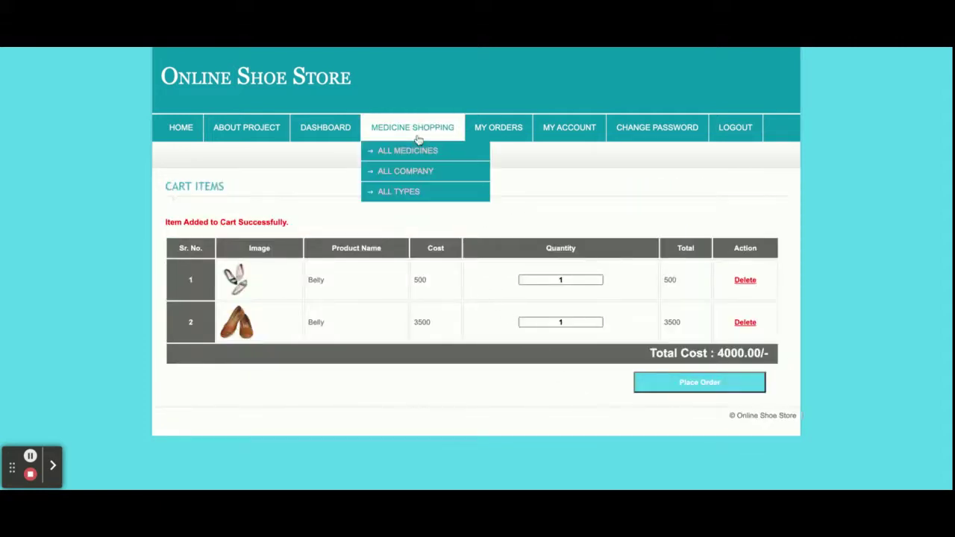
left_click(412, 192)
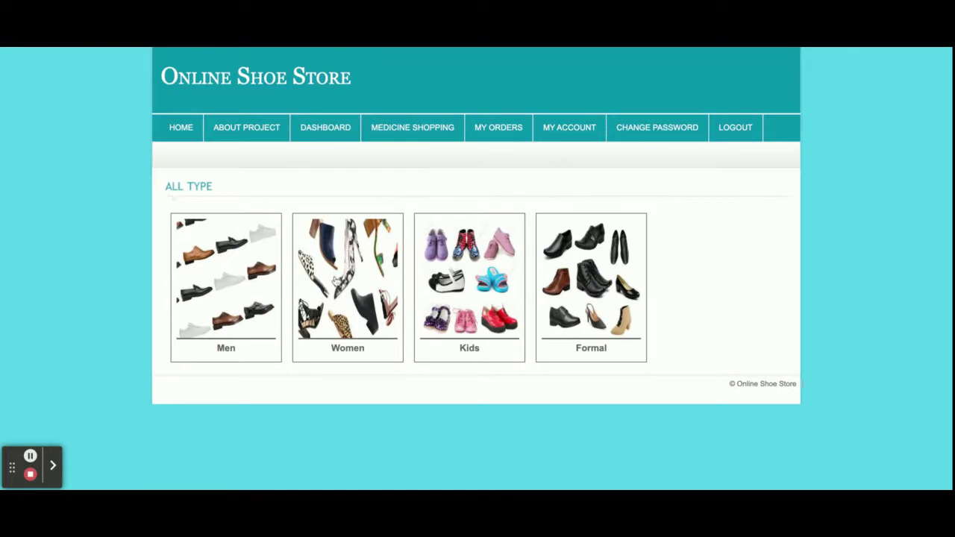
left_click(337, 282)
left_click(340, 299)
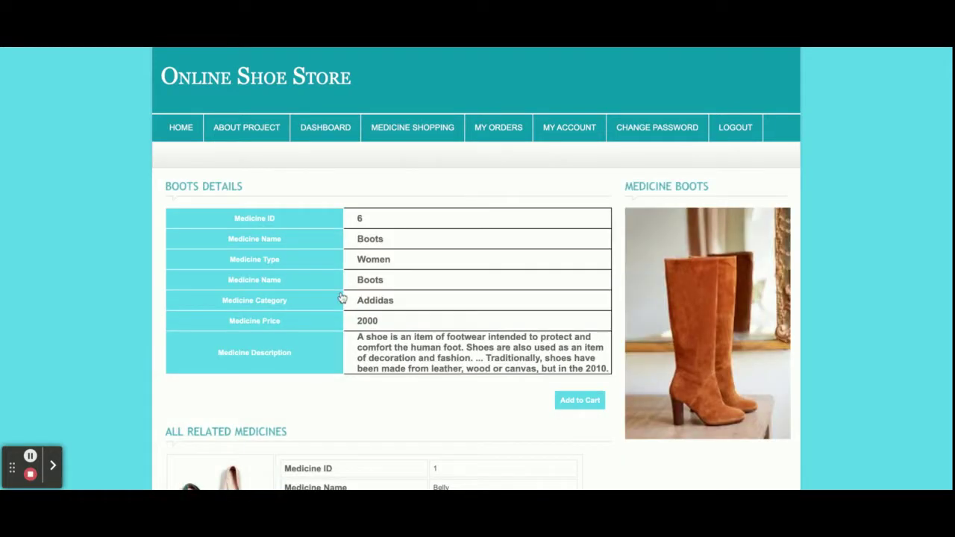
left_click(565, 402)
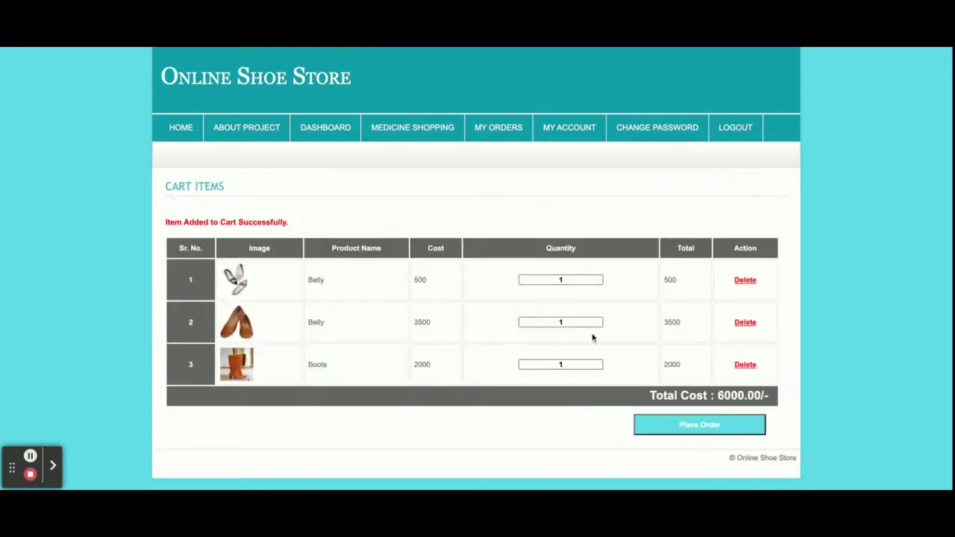
left_click(746, 281)
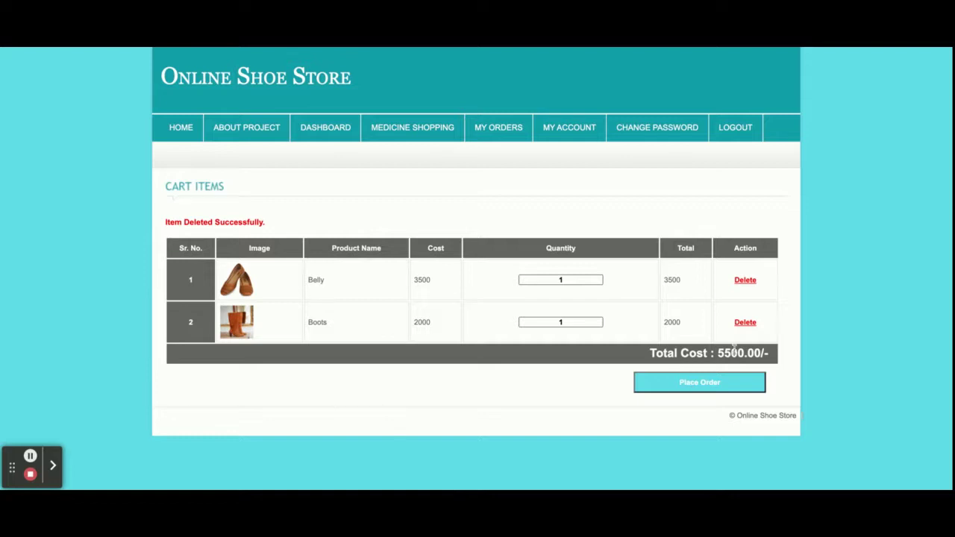
double_click(734, 350)
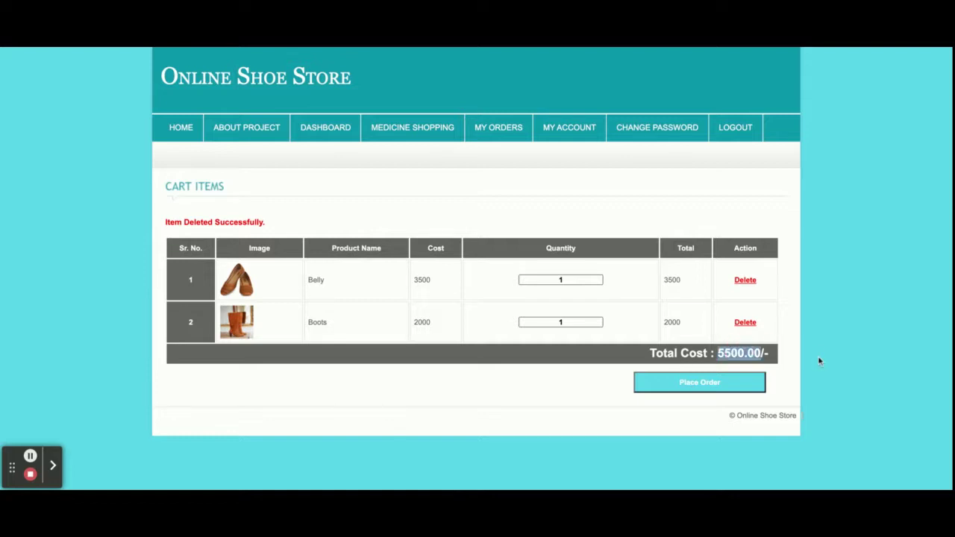
- Place the 5500 order and enter the card number on the payment form
left_click(691, 393)
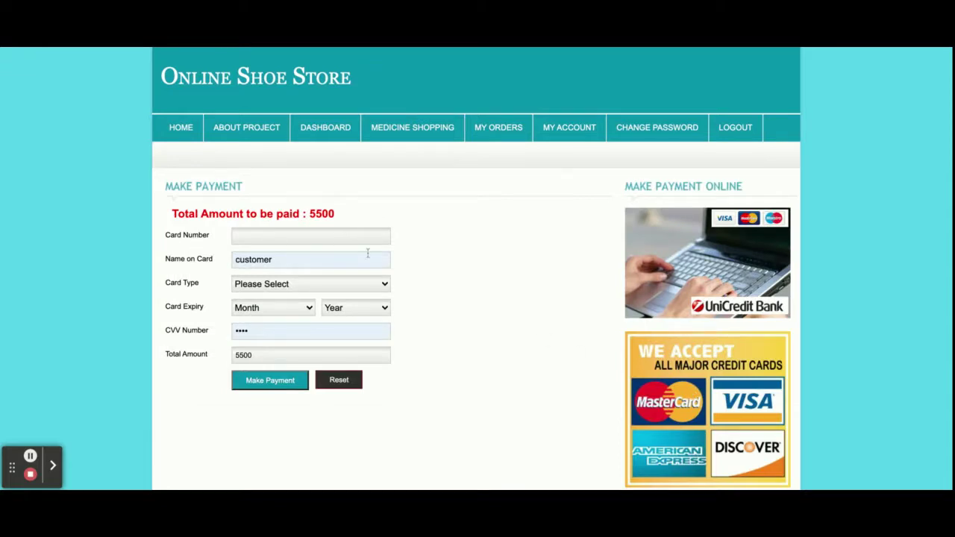
double_click(319, 214)
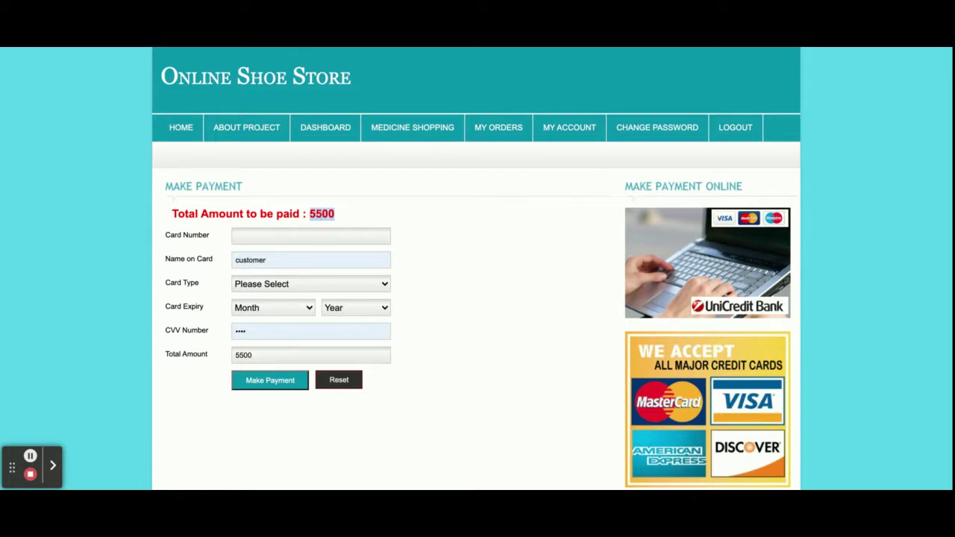
left_click(271, 237)
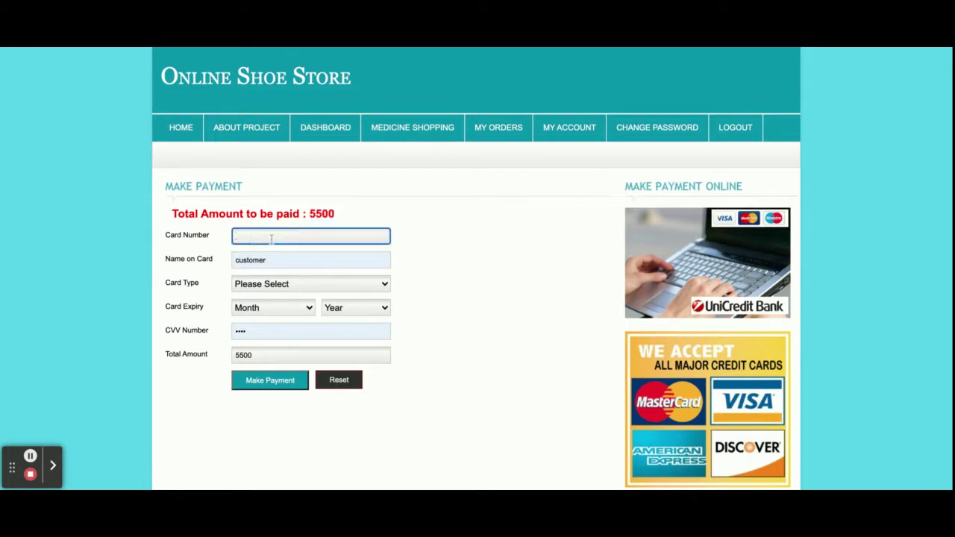
- Choose a Maestro card expiring April 2019 and submit the 5500 payment
double_click(274, 258)
left_click(422, 276)
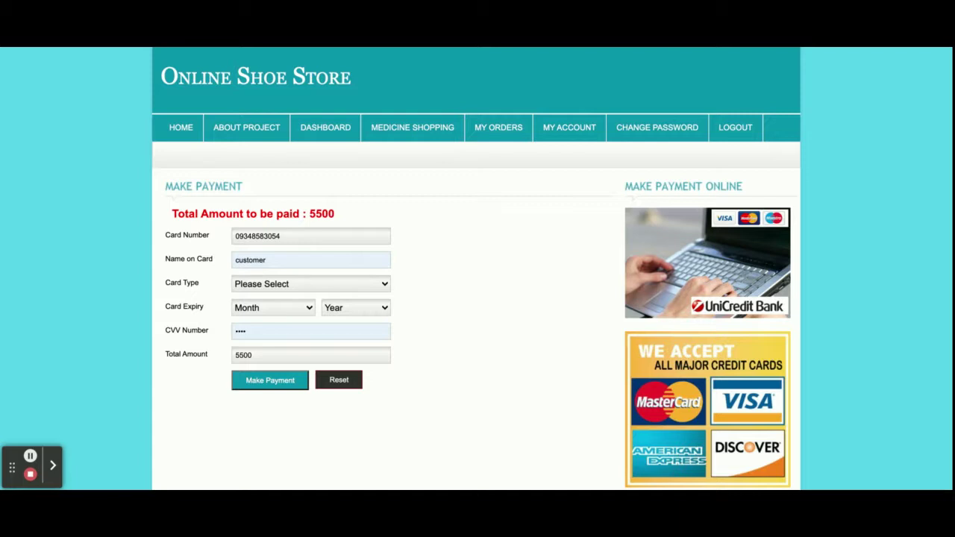
left_click(259, 311)
left_click(387, 314)
left_click(295, 291)
double_click(270, 335)
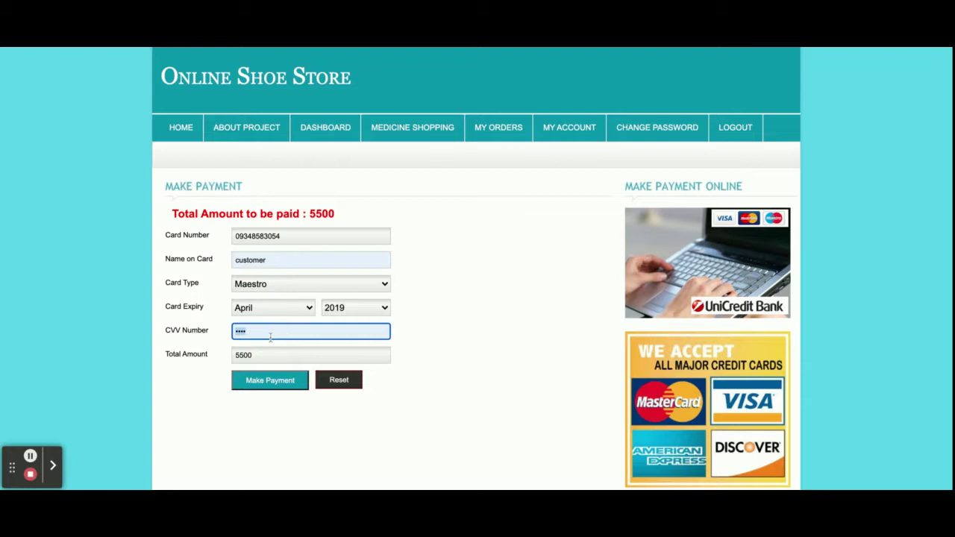
double_click(331, 356)
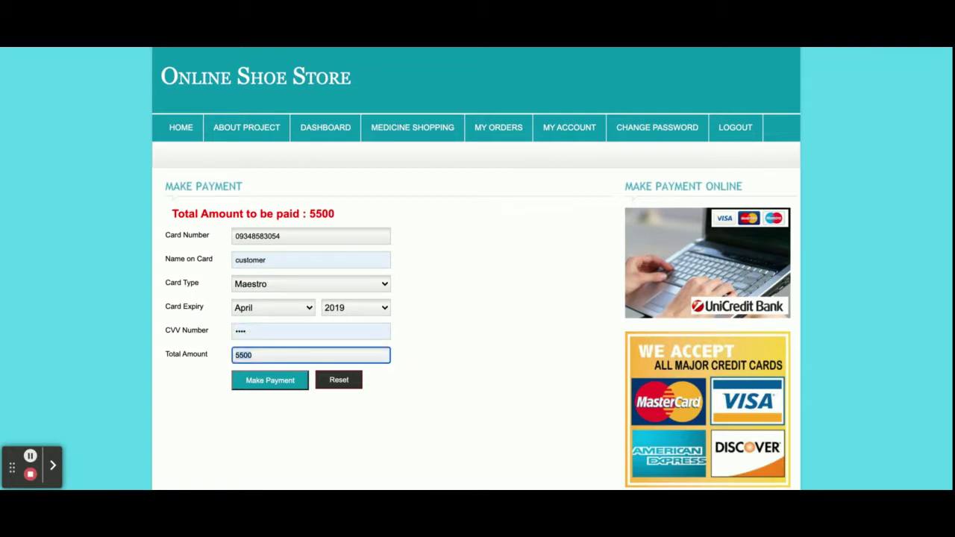
left_click(283, 385)
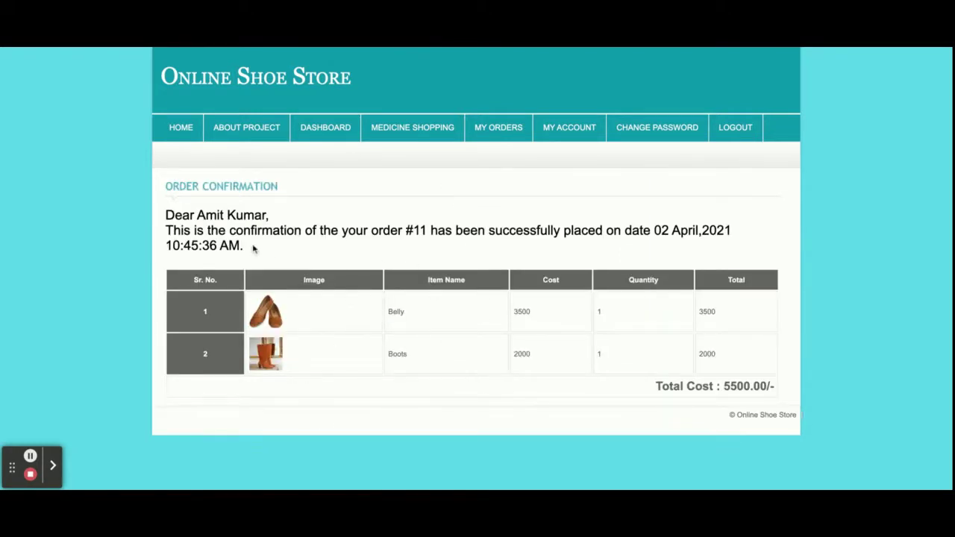
- Highlight the greeting and order time on order #11's confirmation, then go to My Orders
triple_click(195, 213)
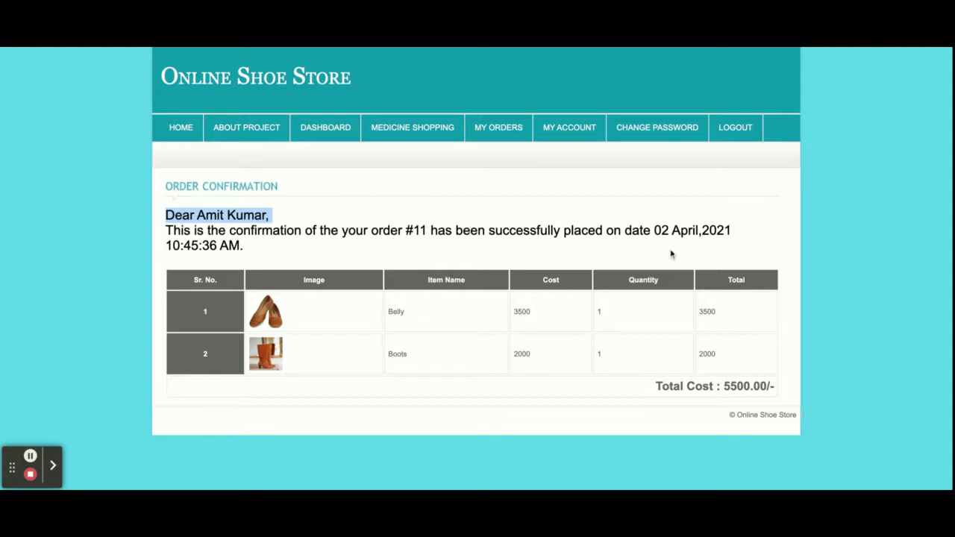
left_click(230, 246)
double_click(231, 246)
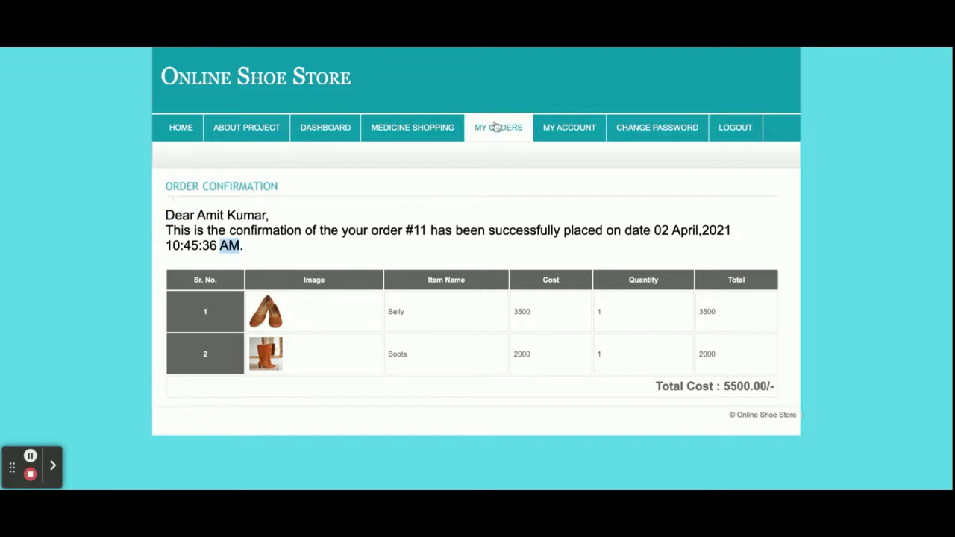
left_click(500, 127)
- Go to page 2 of the order history and view the details of the 5500 order #11
scroll(502, 192, "down", 1)
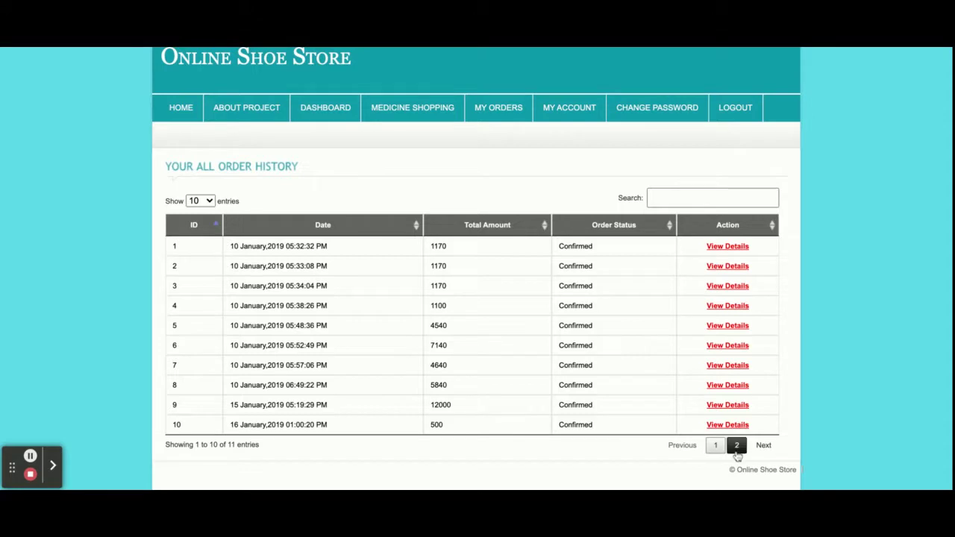
left_click(737, 451)
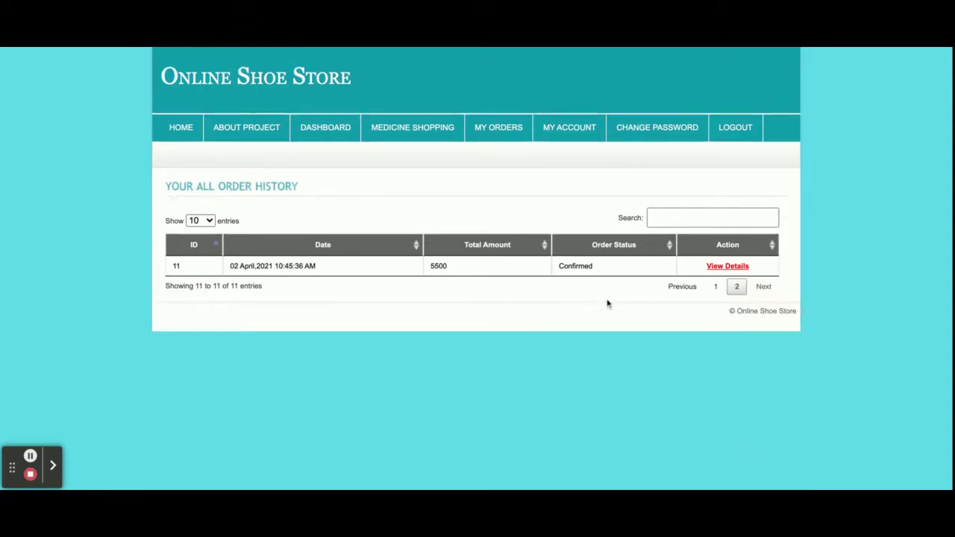
left_click(728, 268)
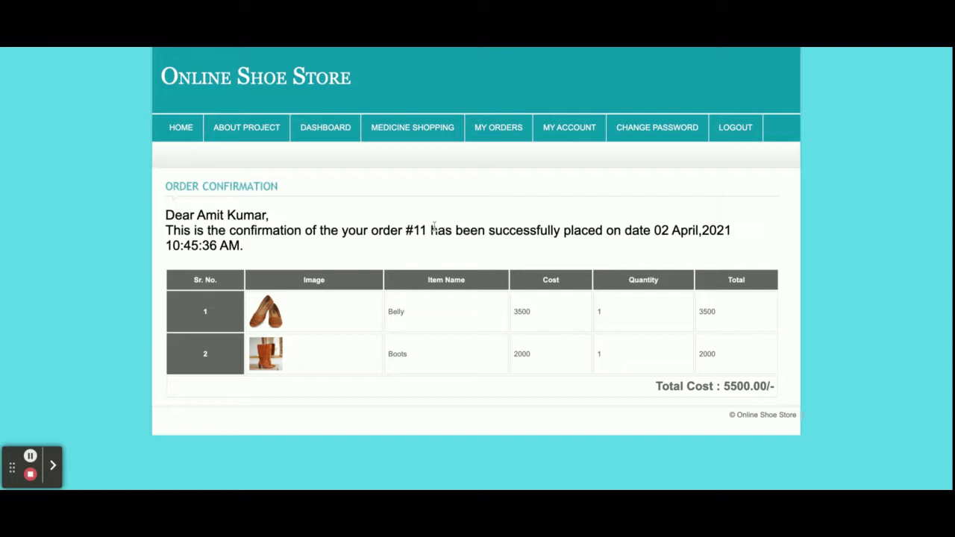
- Sign out, sign back in with the saved login, sign out again, and return to the New Shoes home page
left_click(734, 138)
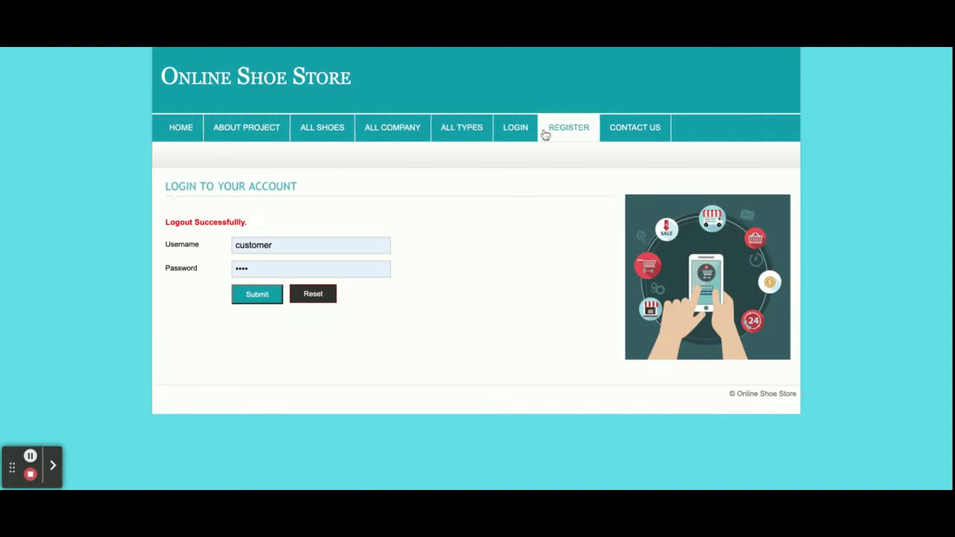
left_click(248, 296)
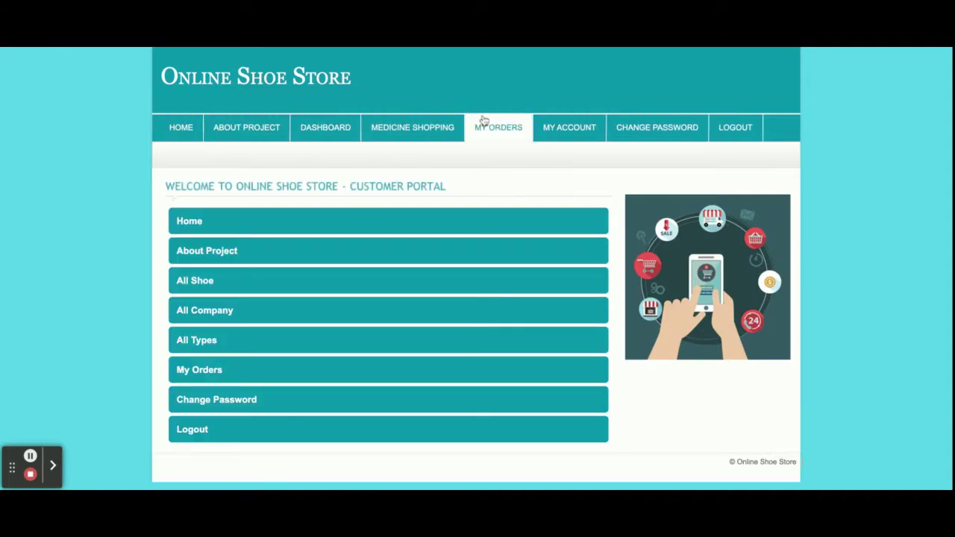
left_click(748, 132)
left_click(181, 128)
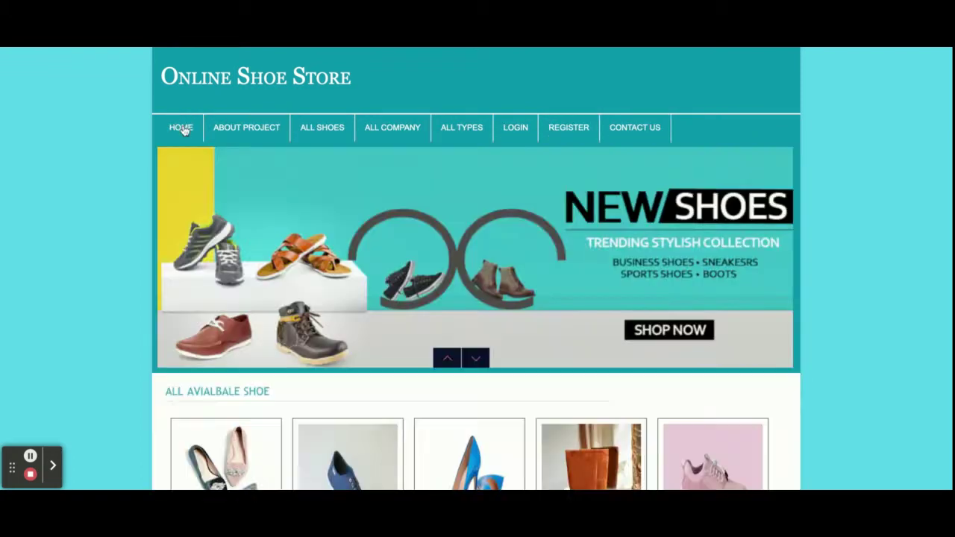